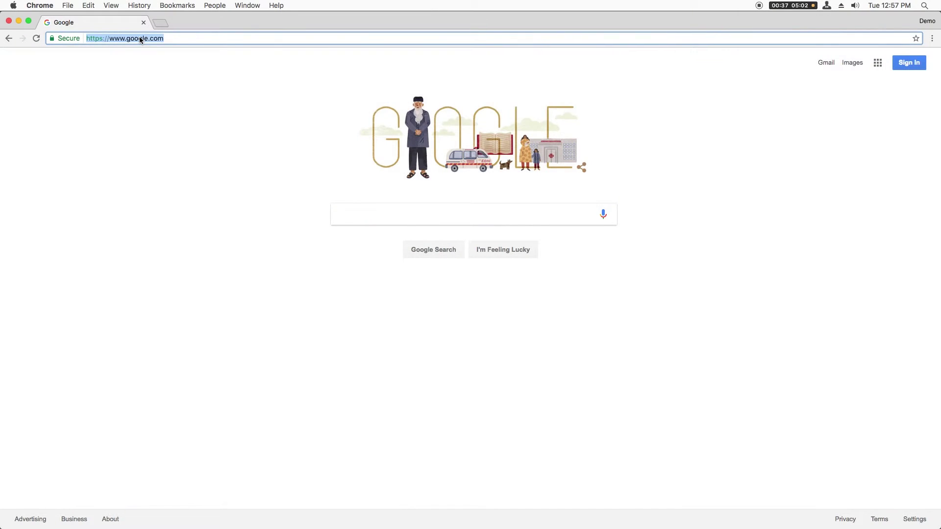
Load perfect.org/en/assistant, download the Perfect Assistant installer, and drag the app into Applications.
type("perfect.org/en/")
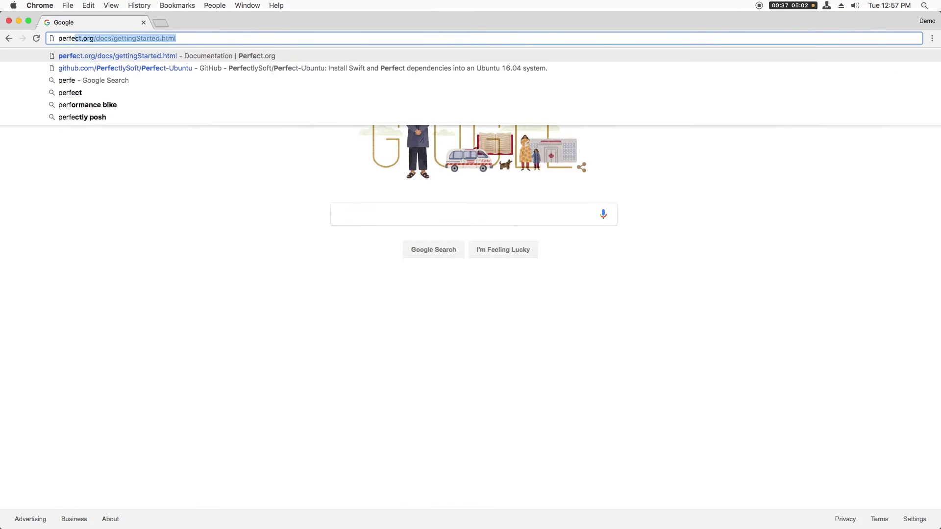
type("assistant")
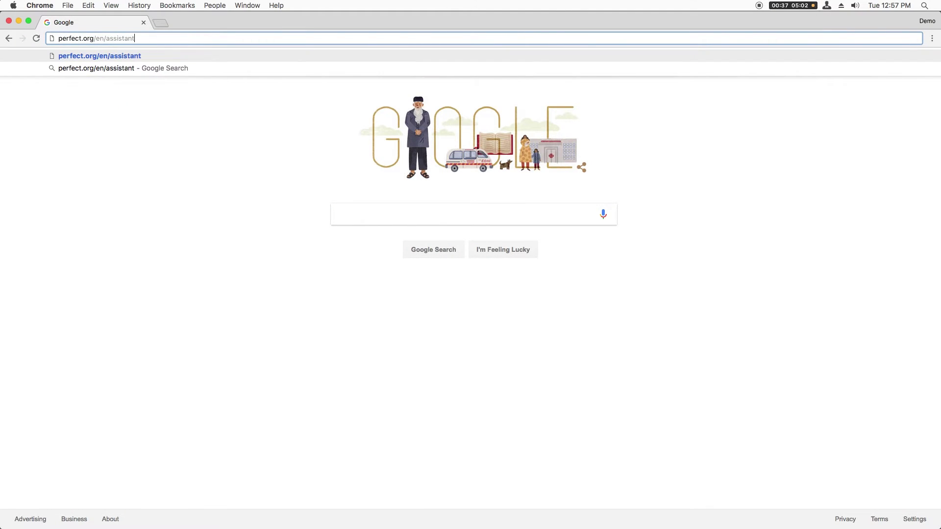
key("Return")
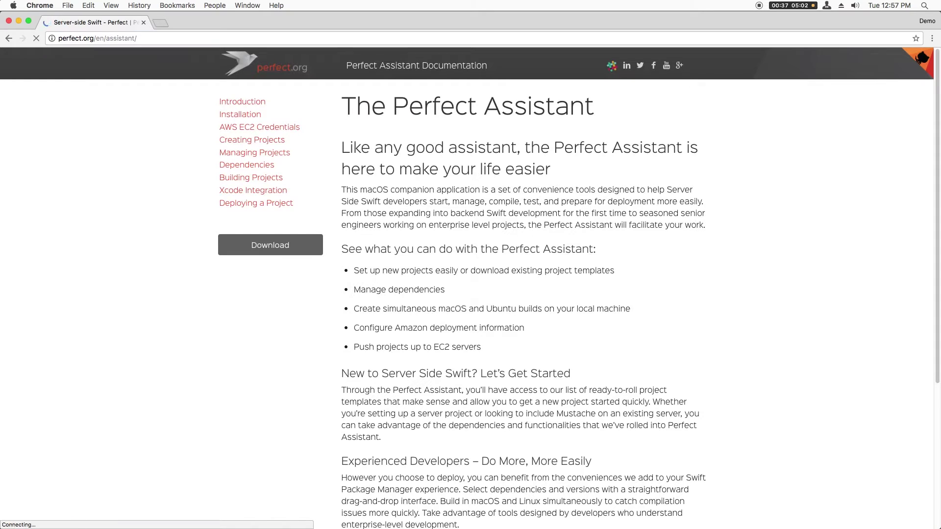
left_click(270, 245)
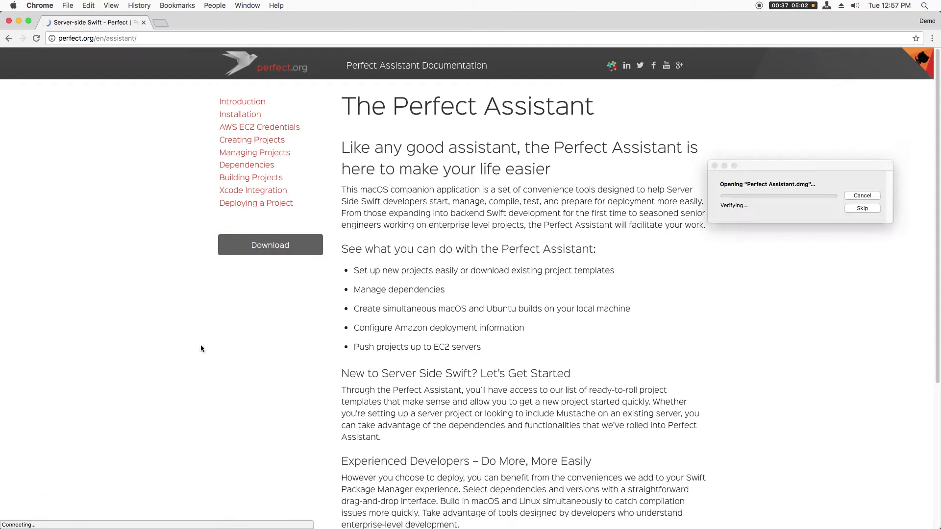
left_click_drag(170, 181, 278, 182)
Try launching Perfect Assistant from Spotlight and dismiss the can't-be-opened warning.
left_click(147, 173)
key("super+space")
type("perfect as")
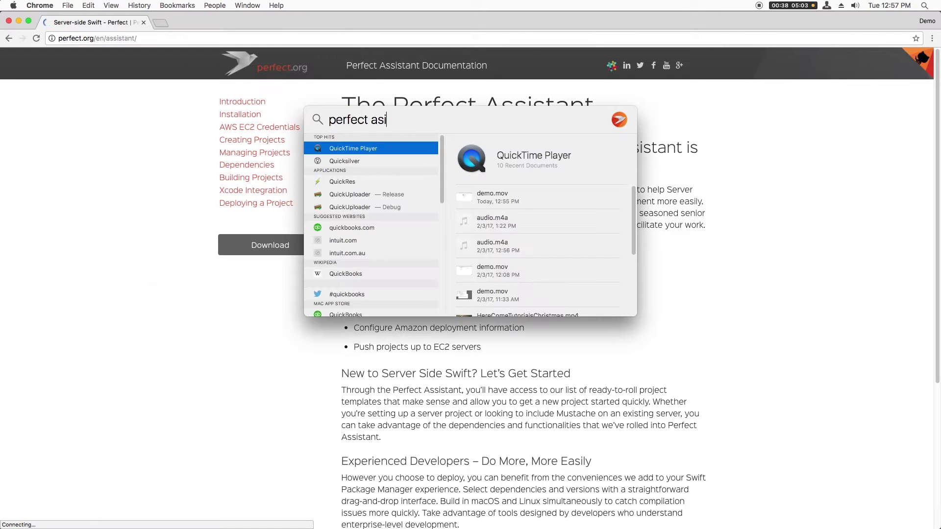
key("Return")
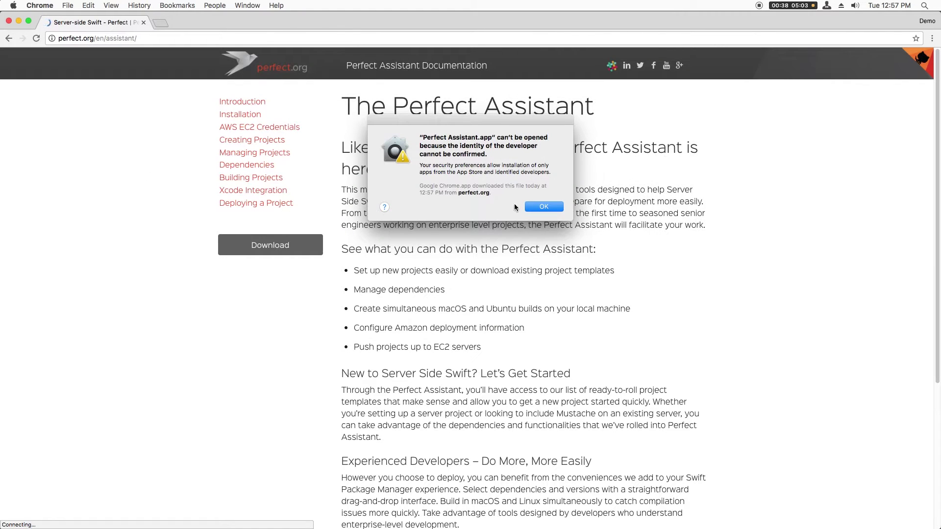
left_click(534, 207)
In System Preferences' Security & Privacy, unlock the settings and allow Perfect Assistant to open anyway.
key("super+space")
type("system")
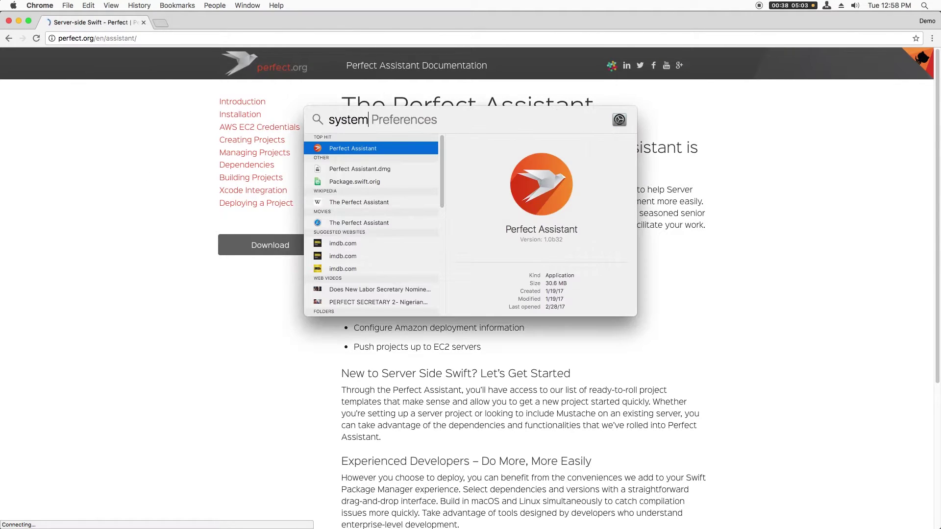
key("Return")
left_click(501, 283)
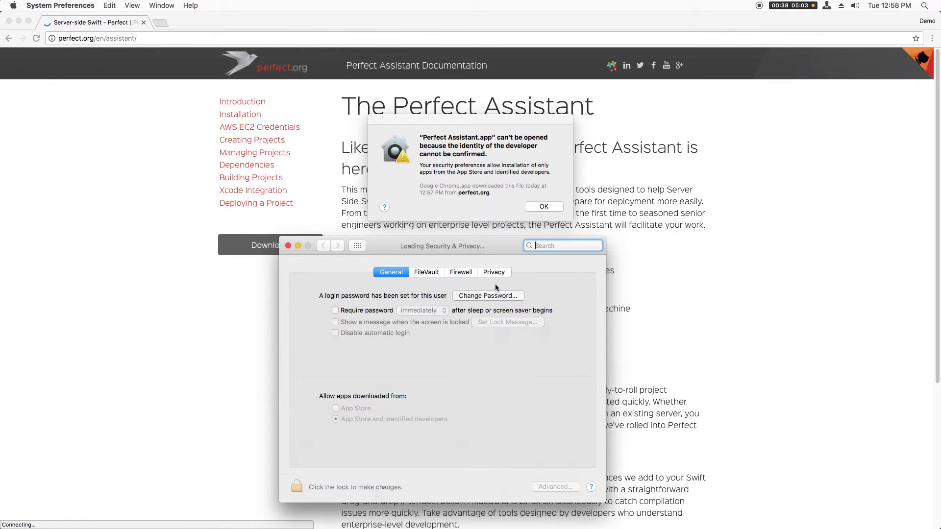
left_click(296, 485)
key("Return")
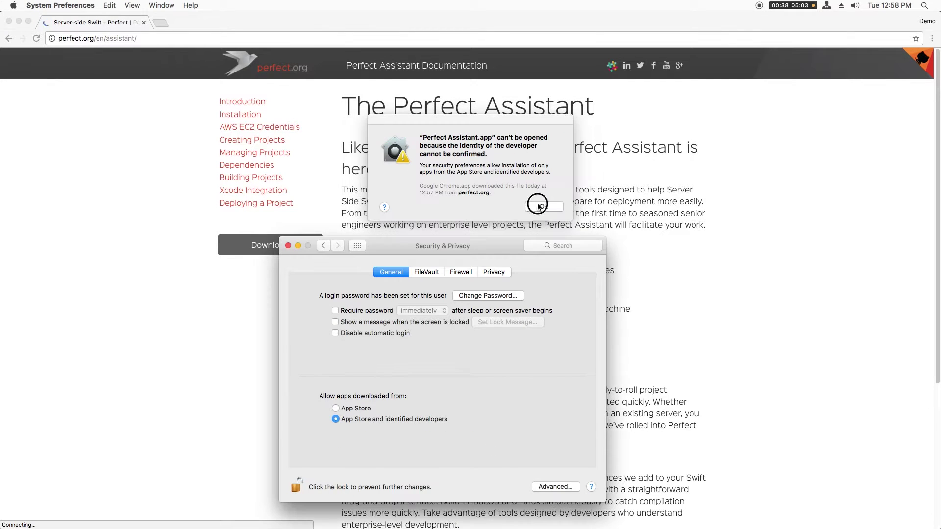
left_click(539, 206)
left_click(543, 433)
left_click(491, 206)
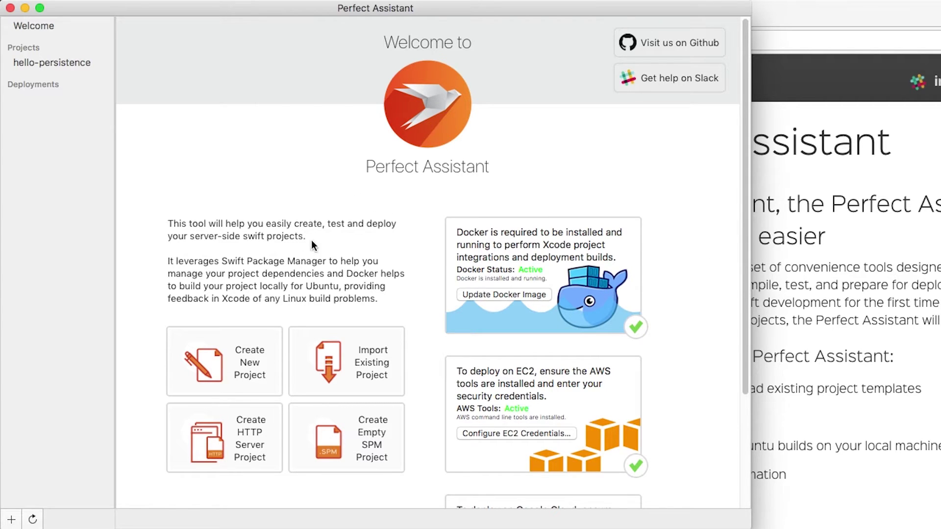
Choose Create New Project on the Perfect Assistant welcome screen.
left_click(243, 364)
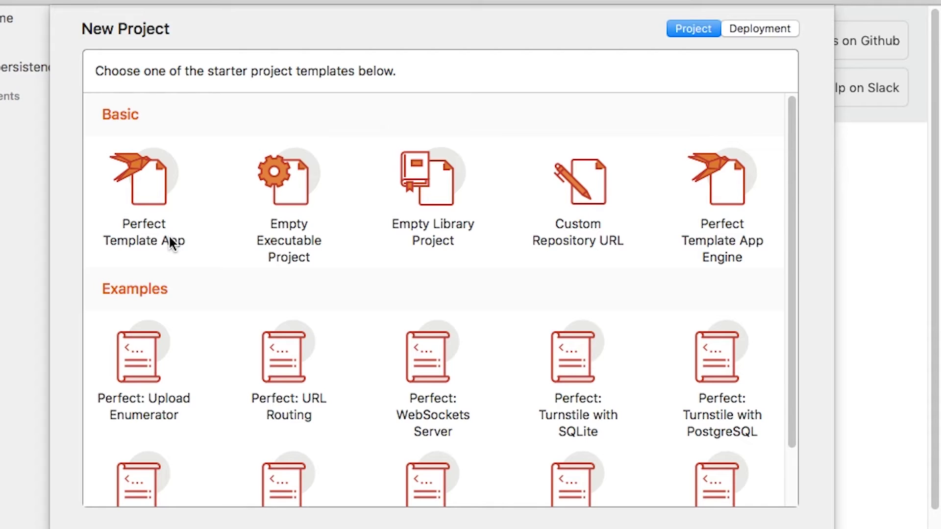
Select the Empty Executable Project template under Basic.
left_click_drag(788, 364, 800, 428)
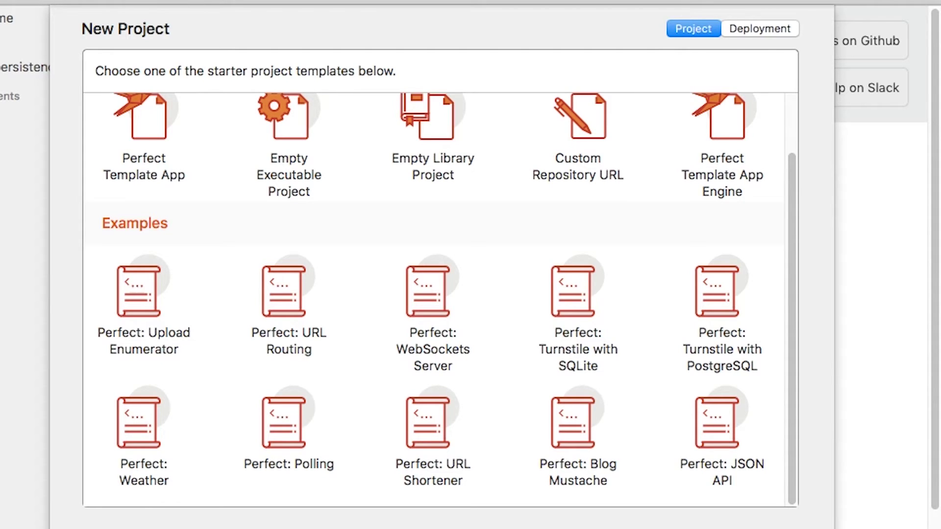
scroll(789, 365, "up", 3)
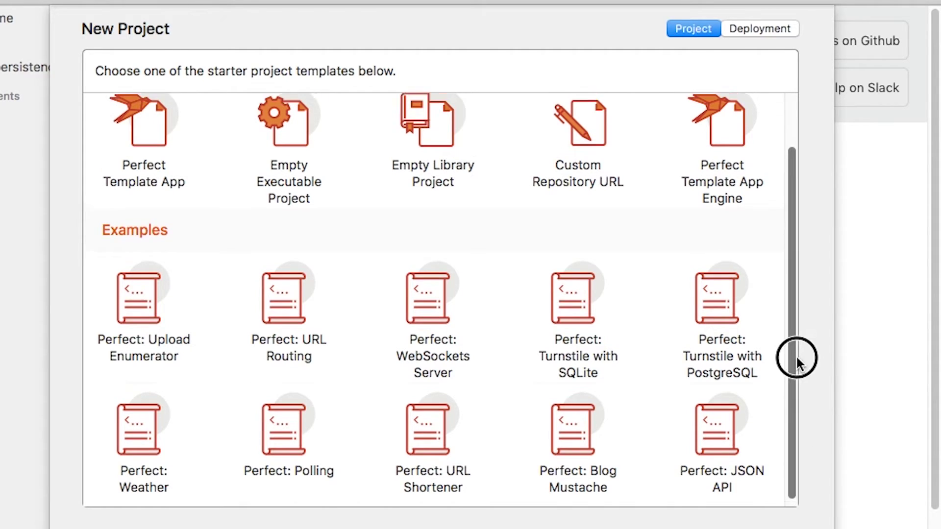
left_click(286, 188)
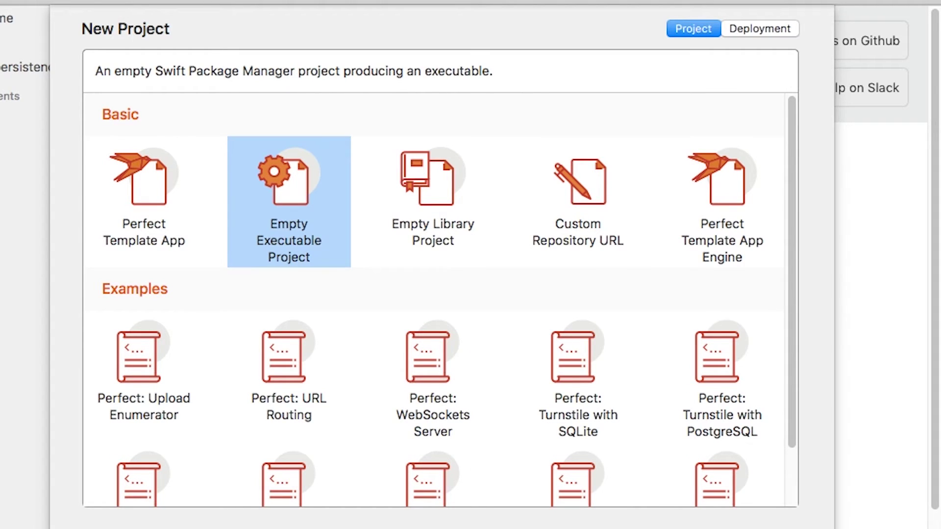
Browse for the project location inside SC_Perfect's part2-introduction-to-perfect-assistant folder.
key("Return")
left_click(733, 504)
scroll(546, 283, "down", 3)
left_click(502, 263)
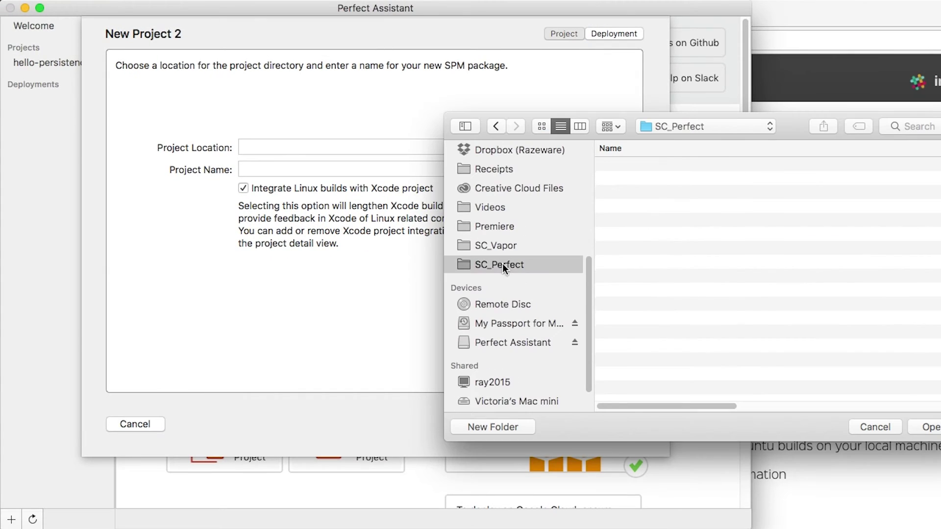
double_click(702, 307)
Create a hello-perfect-assistant folder, use it as the location, and create the project.
left_click(492, 426)
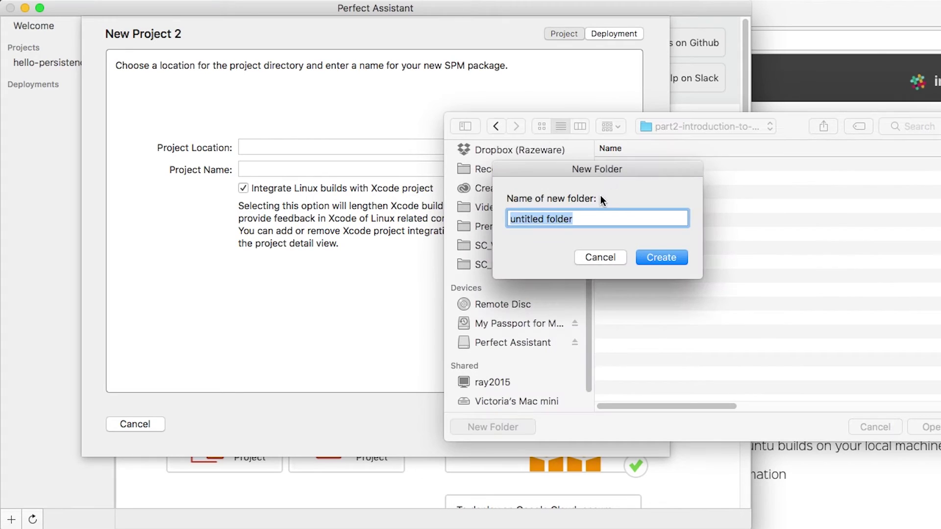
type("hello")
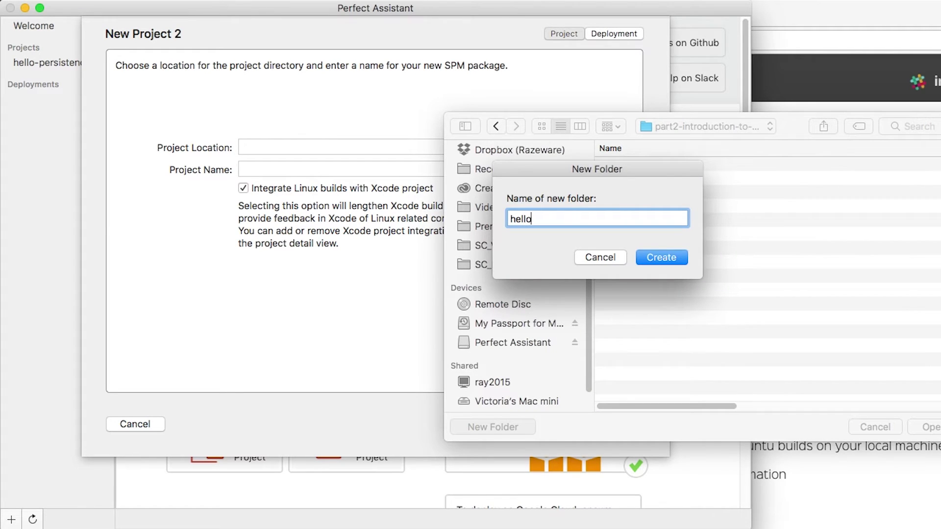
type("-perfect-assistant")
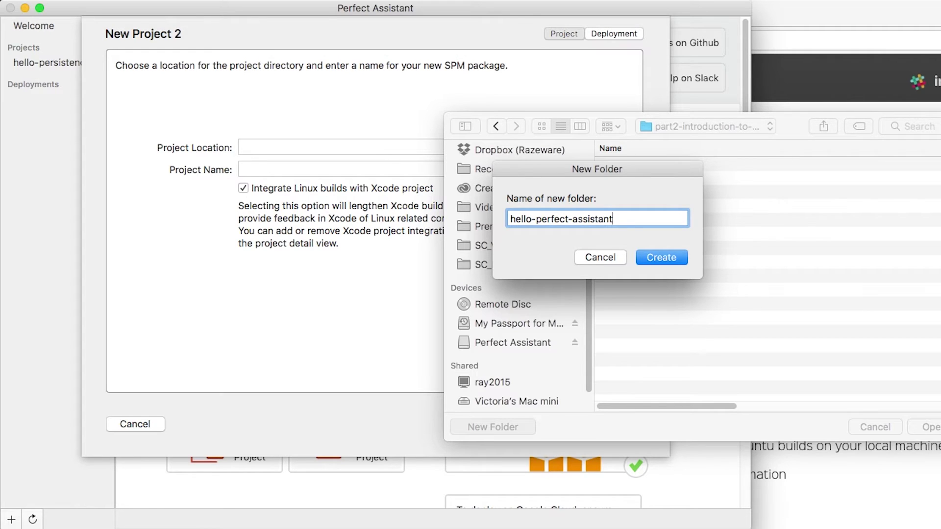
left_click(663, 255)
left_click(926, 427)
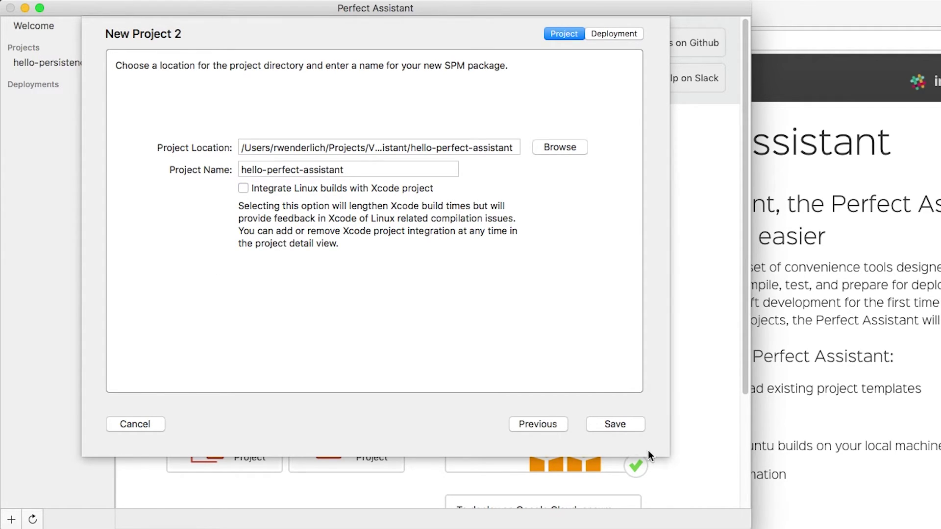
left_click(614, 425)
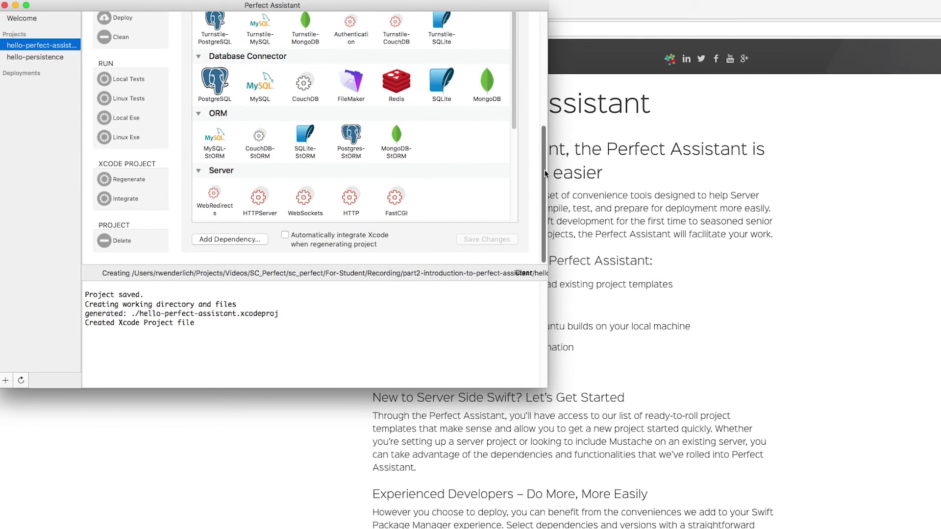
Enlarge the window, drag HTTPServer into Selected Dependencies, and save the changes.
left_click_drag(545, 170, 541, 129)
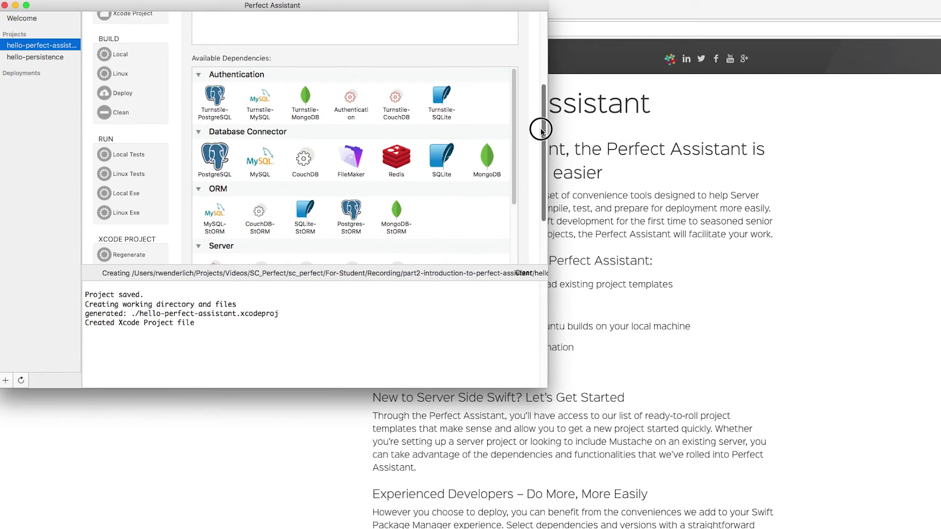
left_click_drag(541, 130, 544, 162)
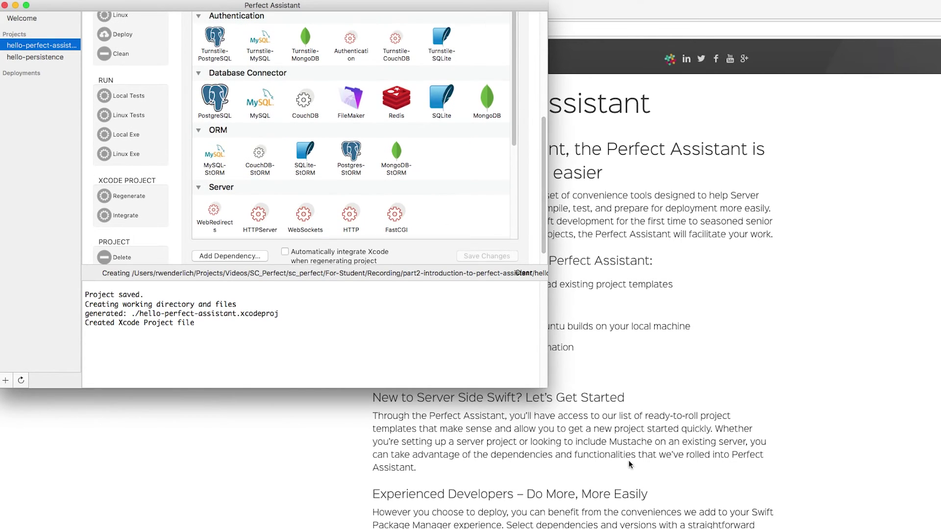
left_click_drag(545, 388, 542, 513)
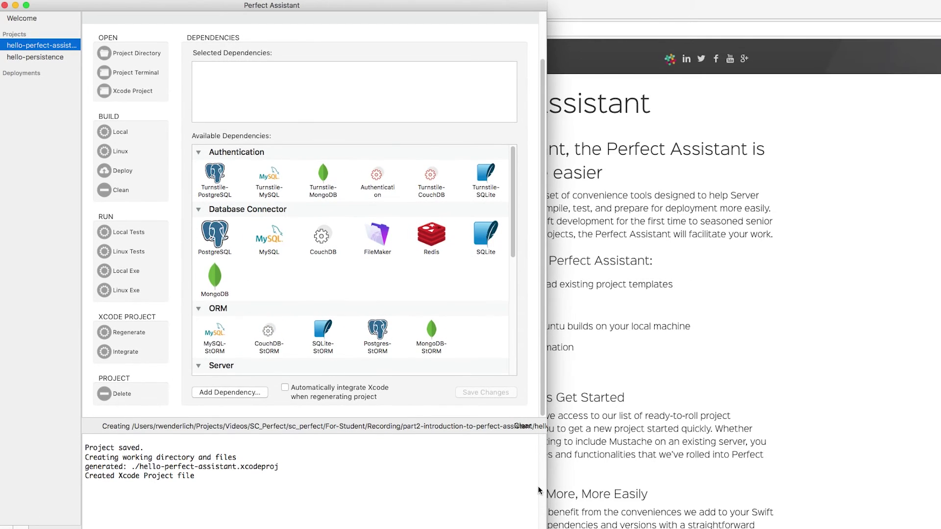
scroll(507, 231, "down", 4)
left_click_drag(264, 296, 236, 94)
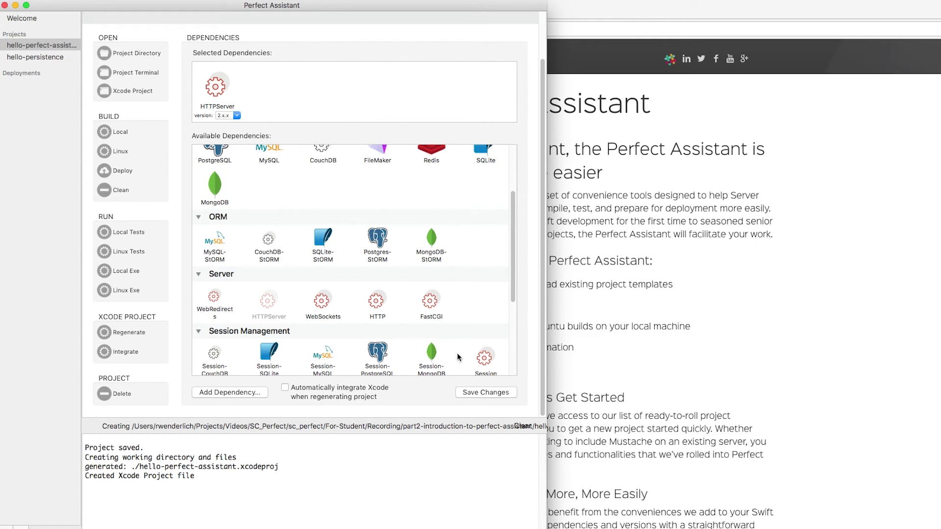
left_click(480, 393)
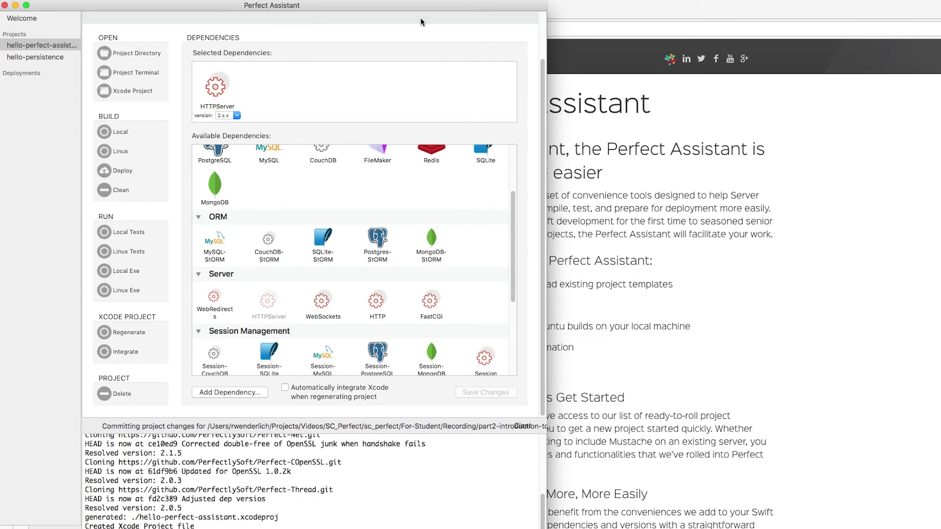
In Xcode's main.swift, import the Perfect modules and create an HTTPServer on port 8080 and Routes.
left_click(132, 92)
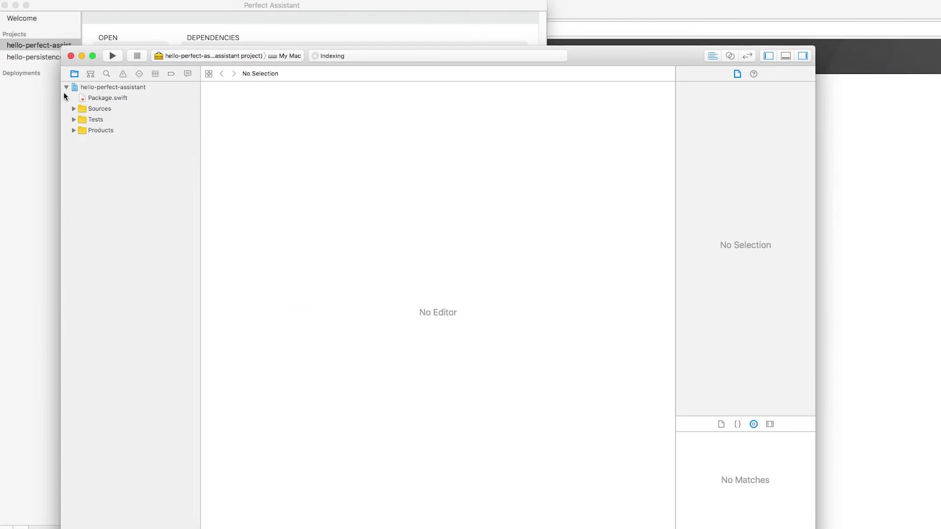
key("super+a")
type("import PerfectLib import PerfectHTTP import PerfectHTTPServer  let server = HTTPServer() server.serverPor")
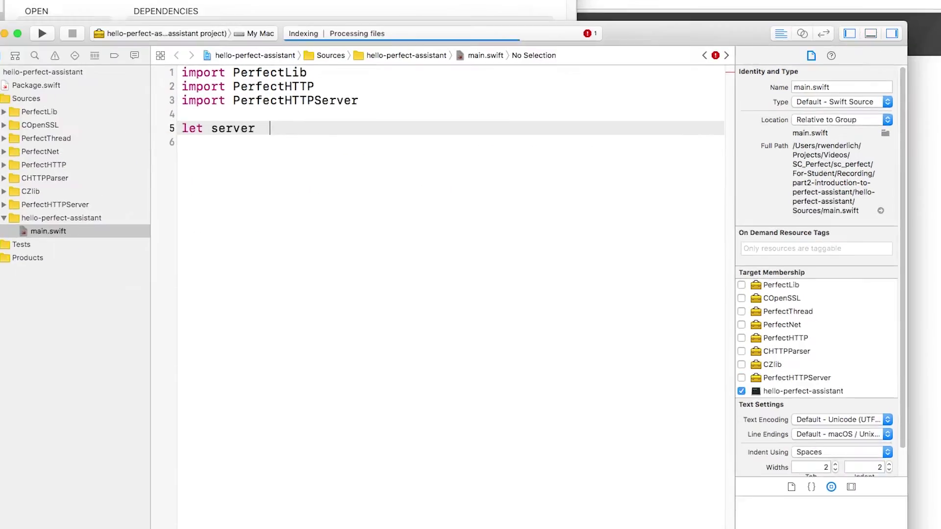
type("t = 8080")
key("Return")
key("Return")
type("var routes = Routes()")
key("Return")
Add a GET route for "/" replying "Hello, Perfect!" and register the routes on the server.
type("routes.add(method: .get, uri: \"/\", handler")
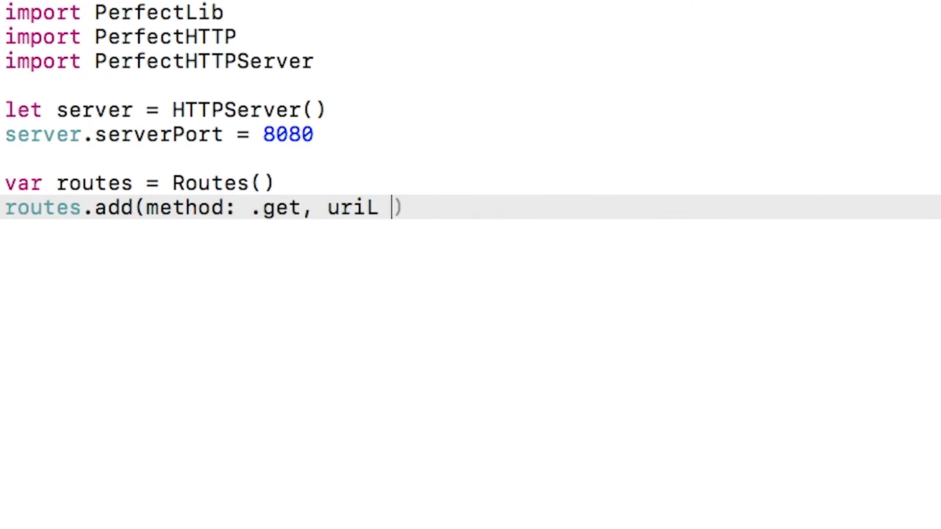
type(": {   request, response in   response.setBody(string: \"Hello, Perfect!\"")
key("Return")
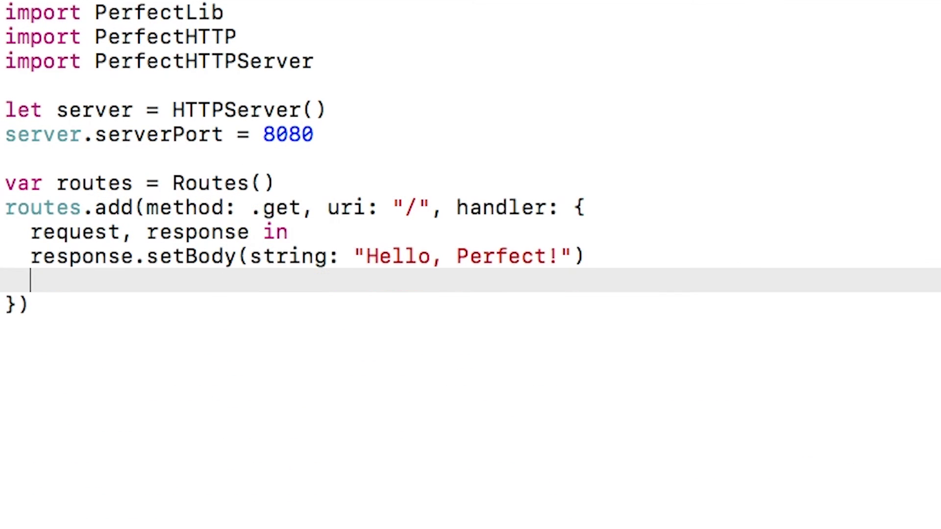
type(".completed()")
key("Down")
key("Return")
type("server.addRoutes(routes)")
Start the server in a do/catch block that prints any PerfectError.networkError.
key("Return")
key("Return")
type("do {")
key("Return")
type("try server.start()")
key("Down")
type("catch PerfectError.networkError(let err, let msg) {")
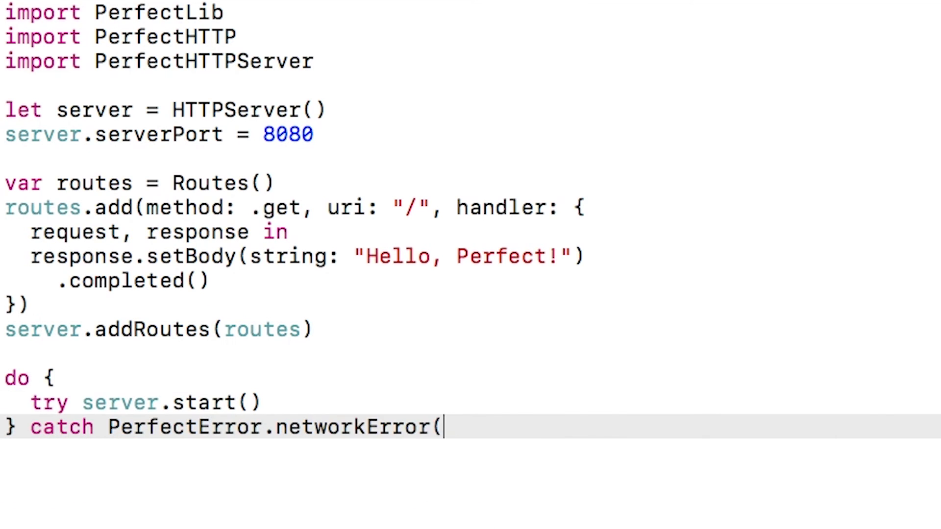
key("Return")
type("print(\"Network error thrown: \\(err) \\(msg)")
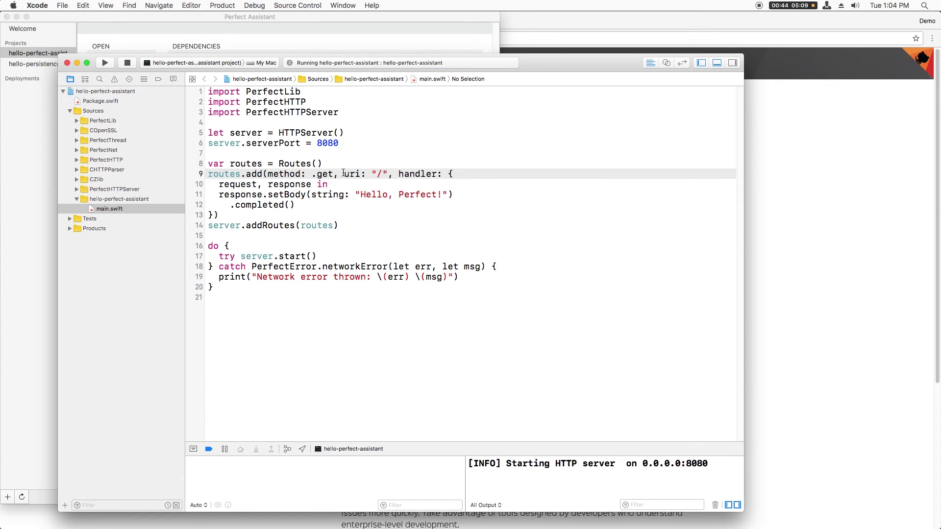
left_click(535, 21)
Load localhost:8080 in Chrome to see the Hello, Perfect! reply.
left_click(221, 40)
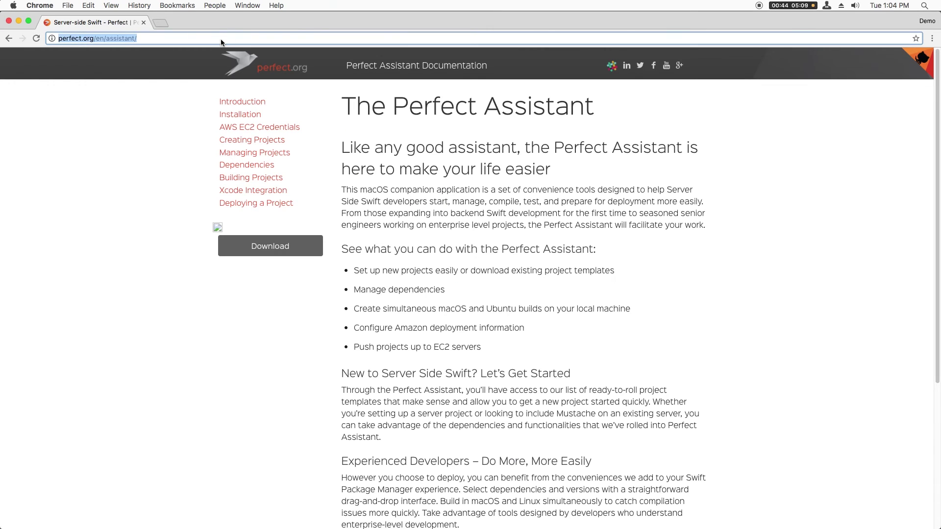
type("localhost:8080")
key("Return")
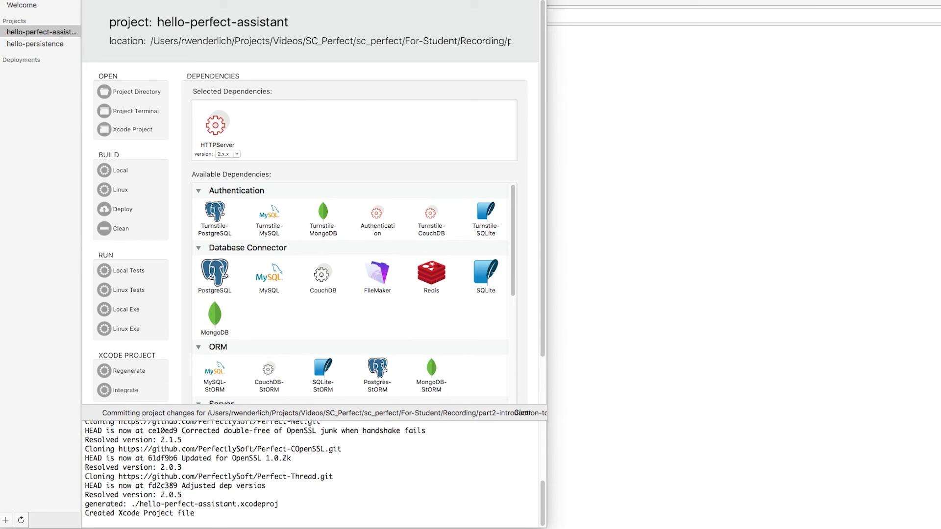
Start a Linux release build of hello-perfect-assistant using the perfectlysoft/perfectassistant Docker image.
left_click(121, 191)
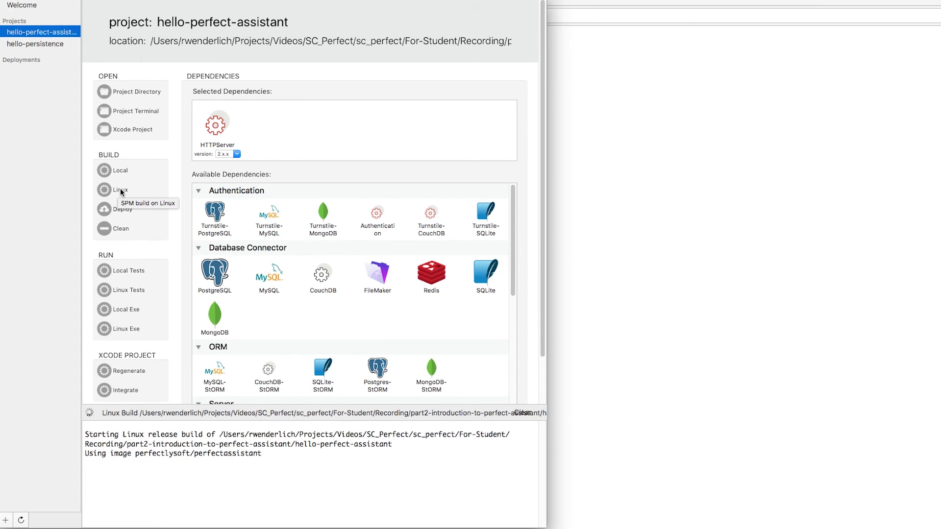